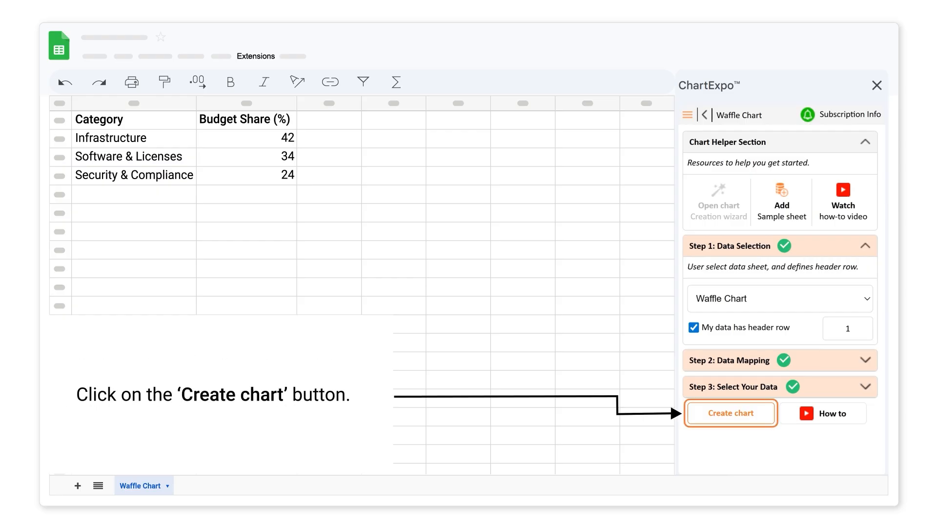
Create the chart from the configured Waffle Chart sheet data.
{"action": "left_click", "coordinate": [728, 413]}
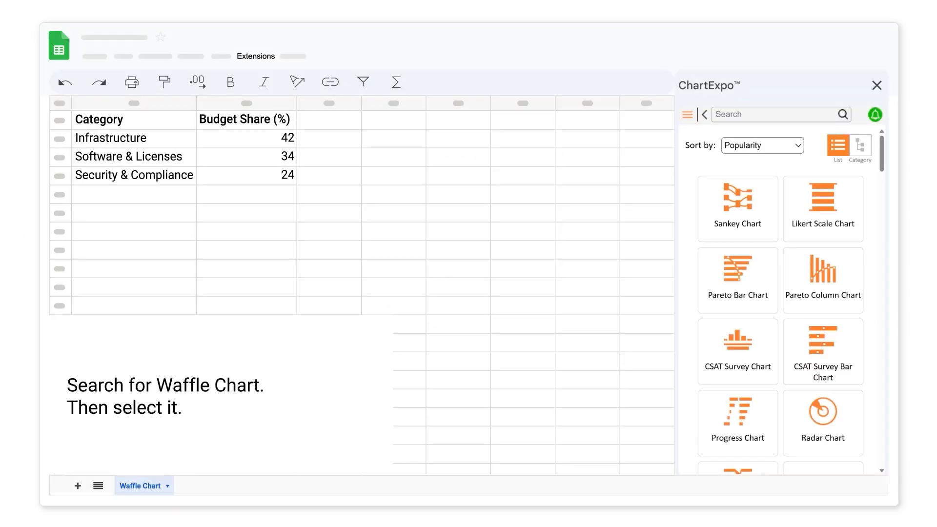
Search the chart library for "waffle" and choose the Waffle Chart.
{"action": "left_click", "coordinate": [722, 114]}
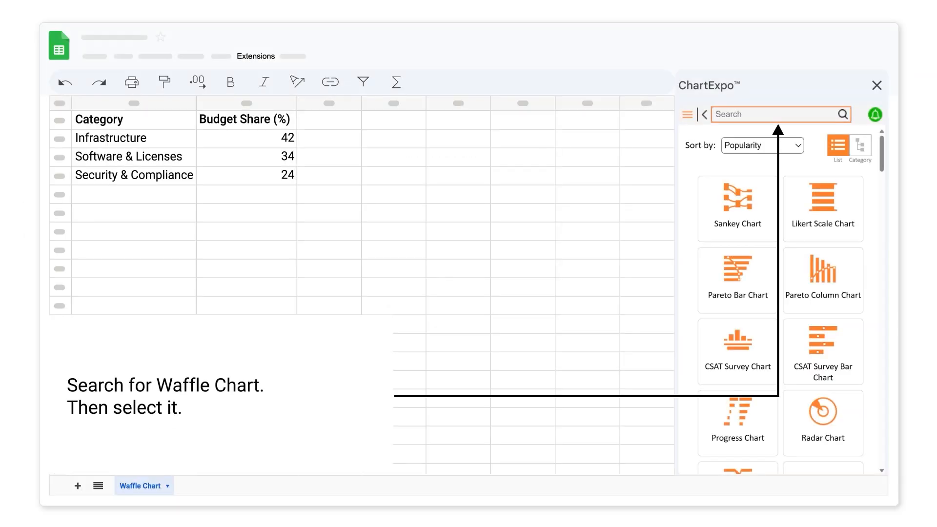
{"action": "type", "text": "waffle"}
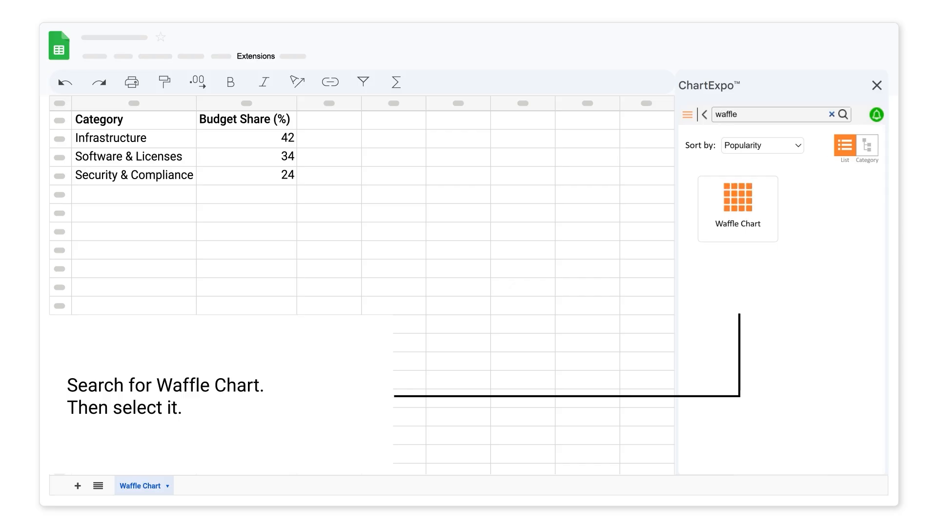
{"action": "left_click", "coordinate": [736, 208]}
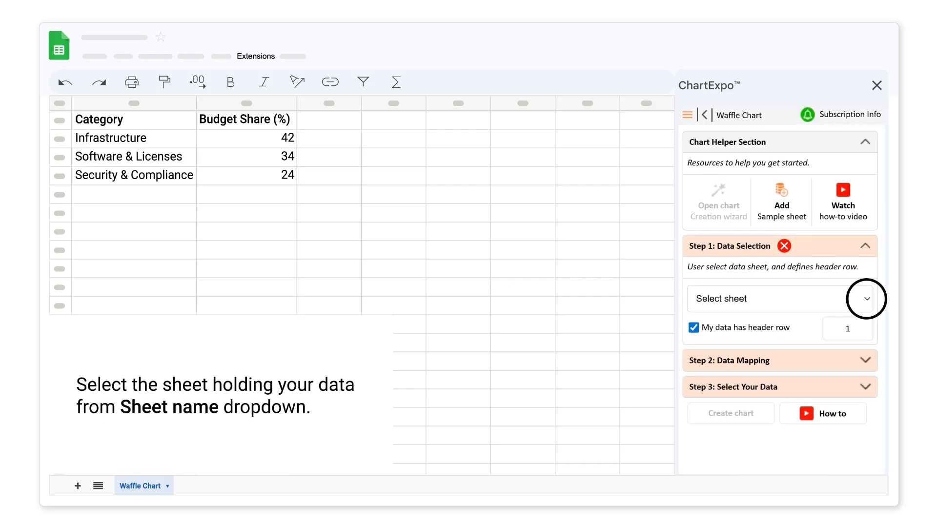
Use the Waffle Chart sheet as the data source and create the waffle chart.
{"action": "left_click", "coordinate": [867, 299]}
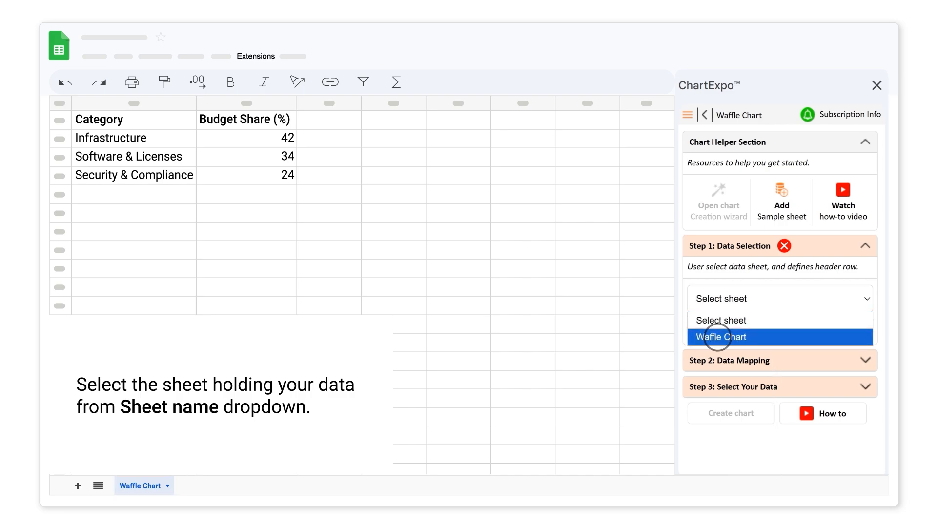
{"action": "left_click", "coordinate": [718, 336]}
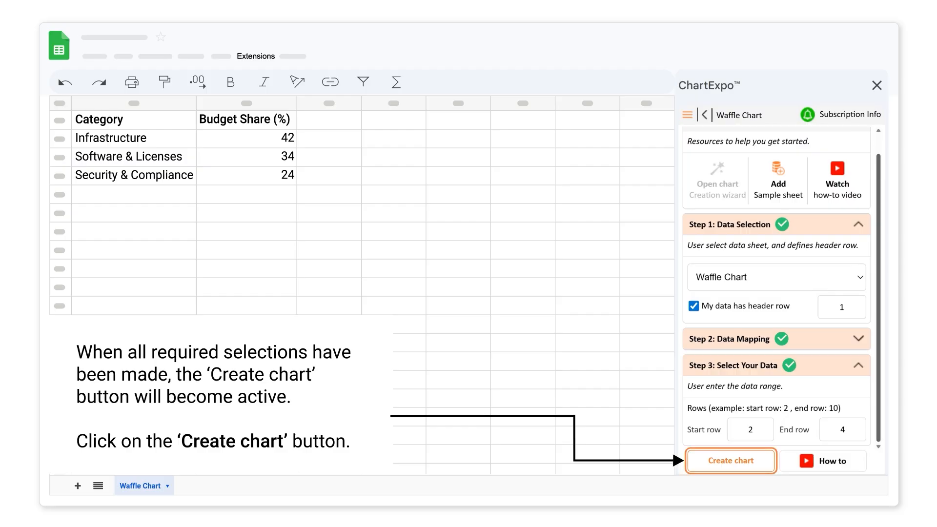
{"action": "left_click", "coordinate": [731, 461]}
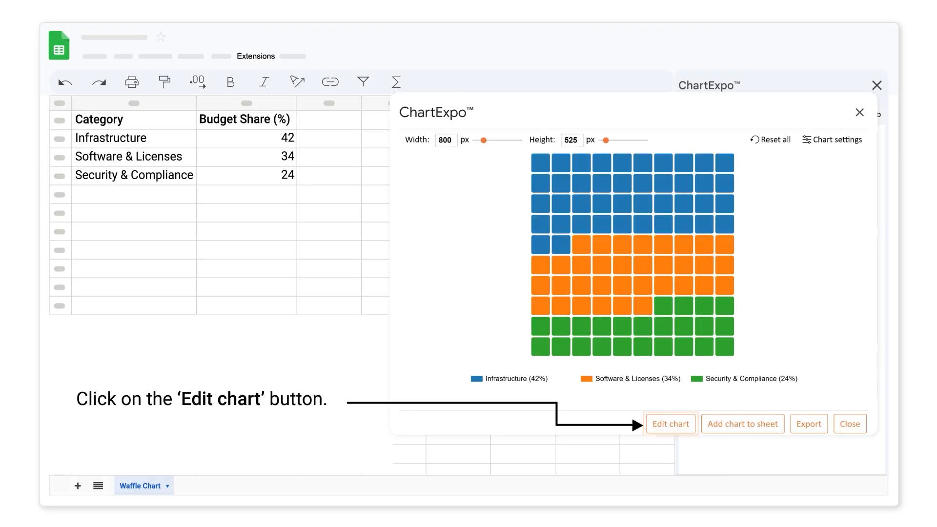
Put the chart in edit mode and show the header "IT Budget Allocation (100% Distribution)" on its first line.
{"action": "left_click", "coordinate": [671, 424]}
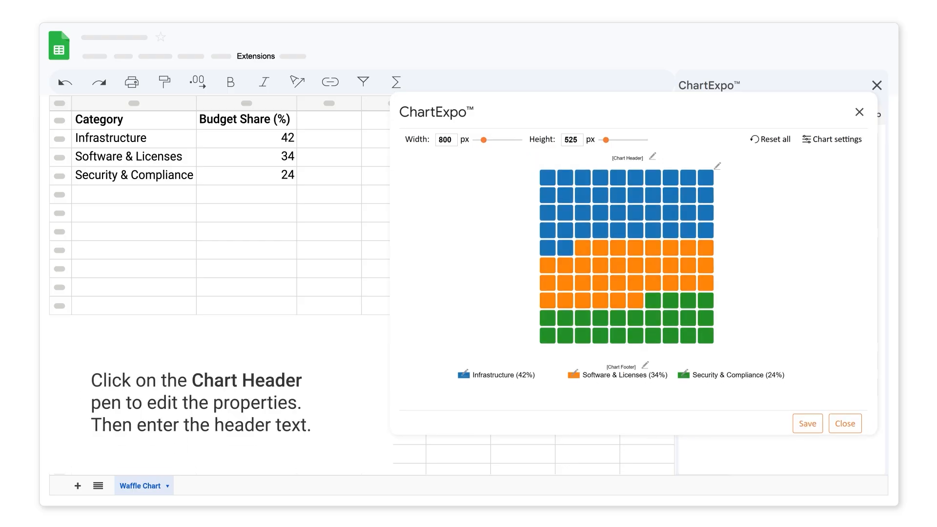
{"action": "left_click", "coordinate": [652, 156]}
{"action": "left_click", "coordinate": [665, 186]}
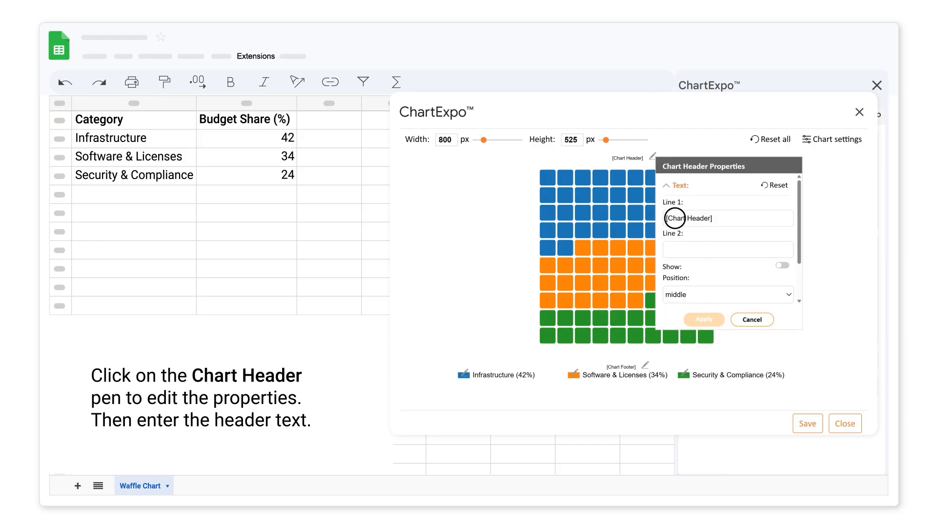
{"action": "key", "text": "ctrl+a"}
{"action": "type", "text": "IT Budget Allocation (100% Distribution)"}
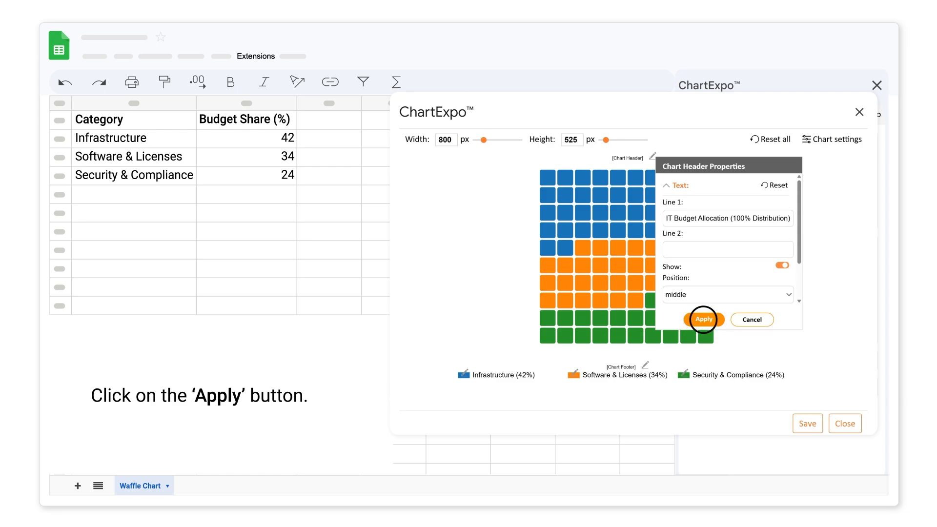
{"action": "left_click", "coordinate": [704, 320]}
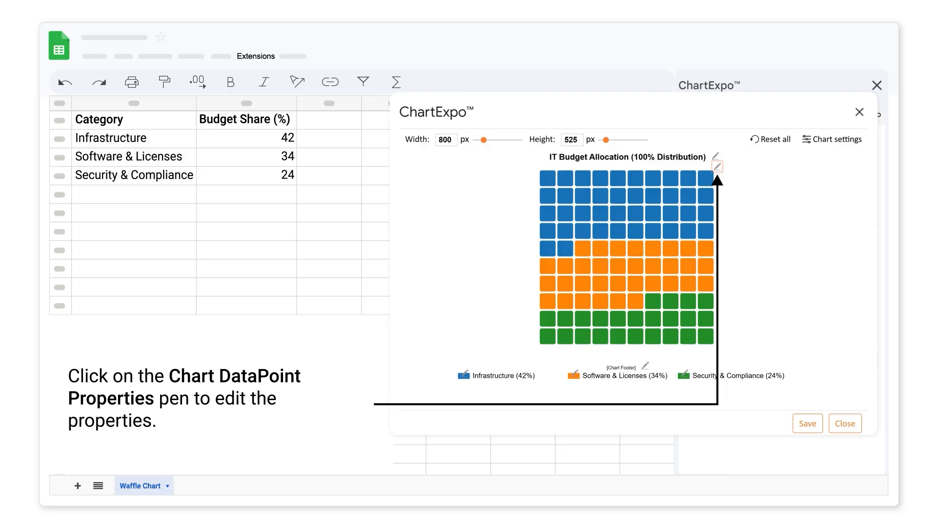
Change the cell shape of the chart's data points to Circle and apply it to all.
{"action": "left_click", "coordinate": [717, 166]}
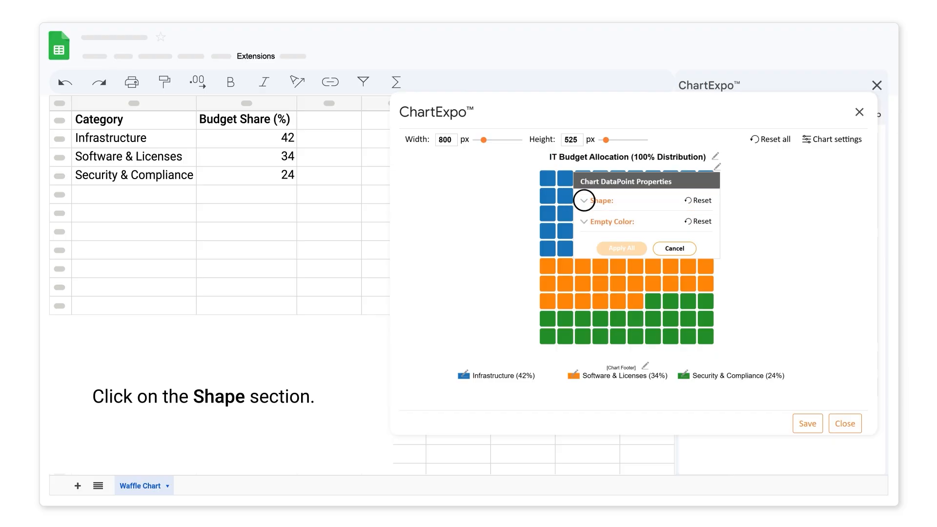
{"action": "left_click", "coordinate": [584, 200]}
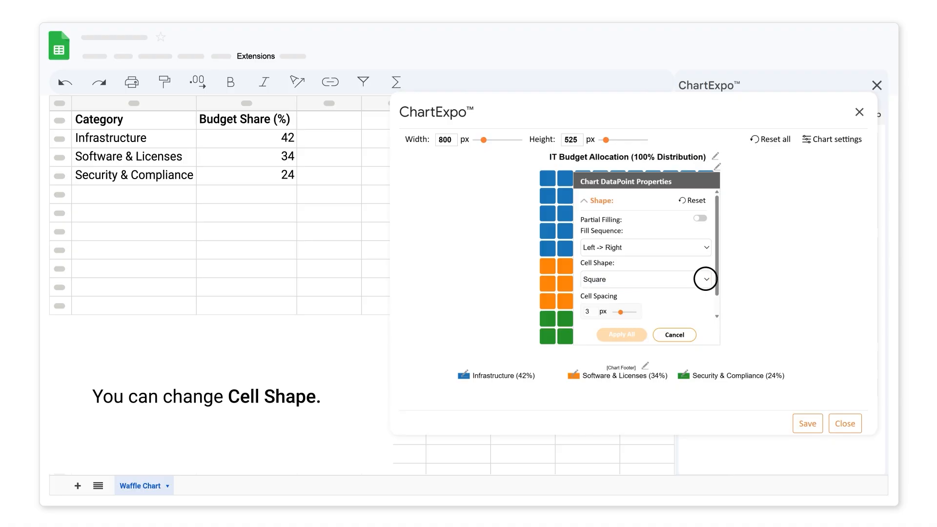
{"action": "left_click", "coordinate": [706, 279]}
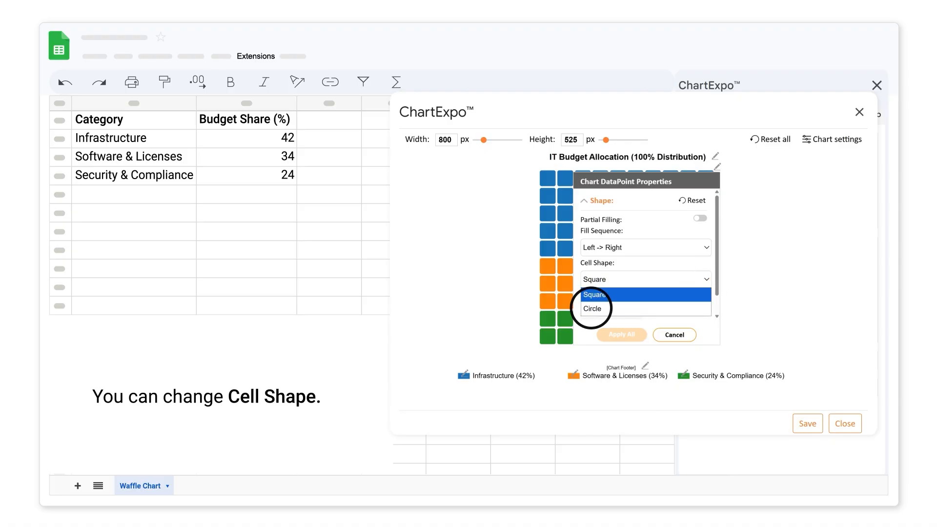
{"action": "left_click", "coordinate": [592, 308]}
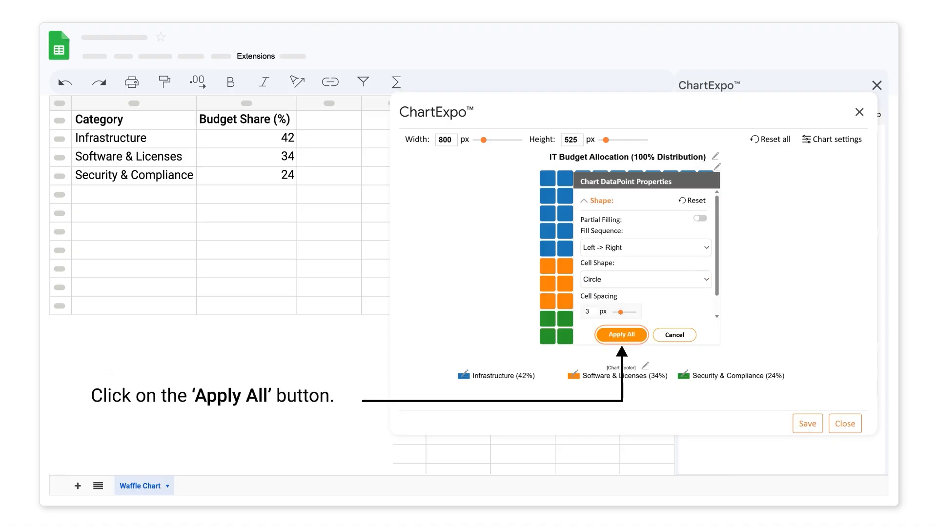
{"action": "left_click", "coordinate": [621, 334]}
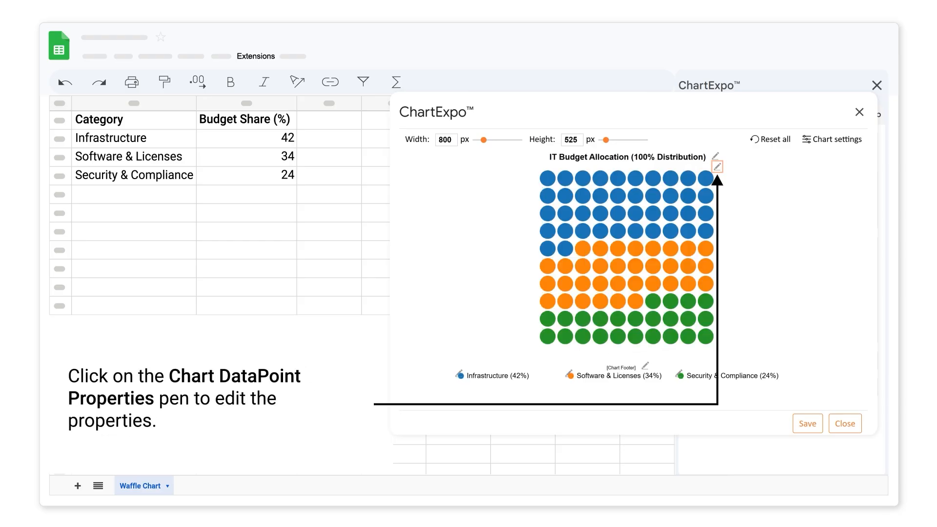
Reset the Shape properties of the chart's data points and apply the reset to all.
{"action": "left_click", "coordinate": [717, 167]}
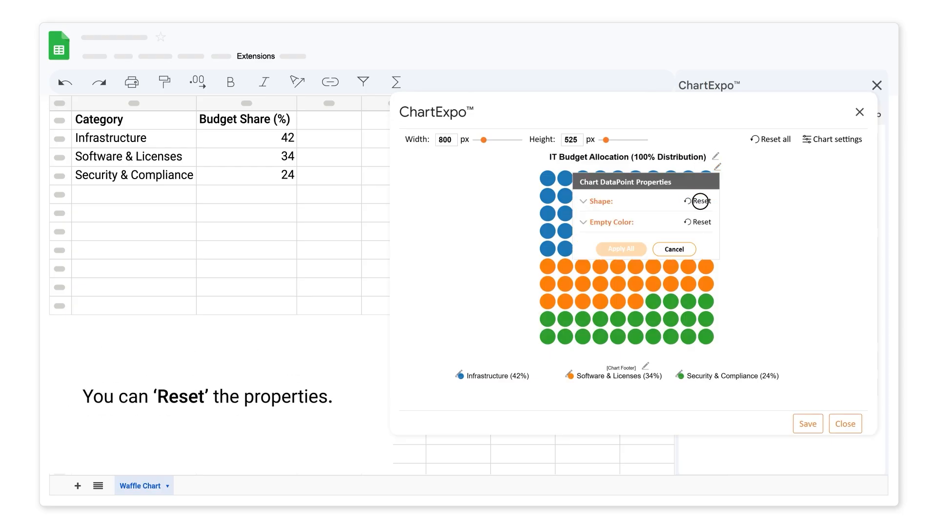
{"action": "left_click", "coordinate": [698, 200]}
{"action": "left_click", "coordinate": [612, 272]}
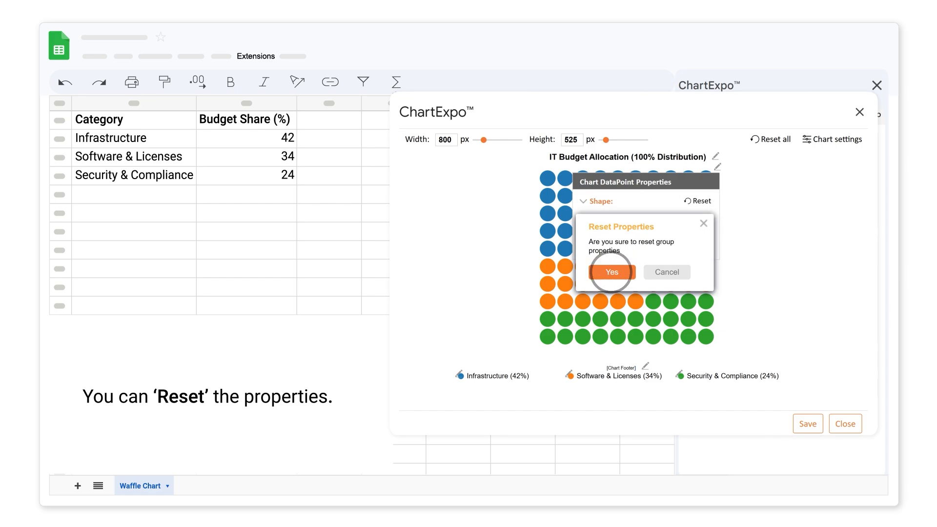
{"action": "left_click", "coordinate": [621, 248]}
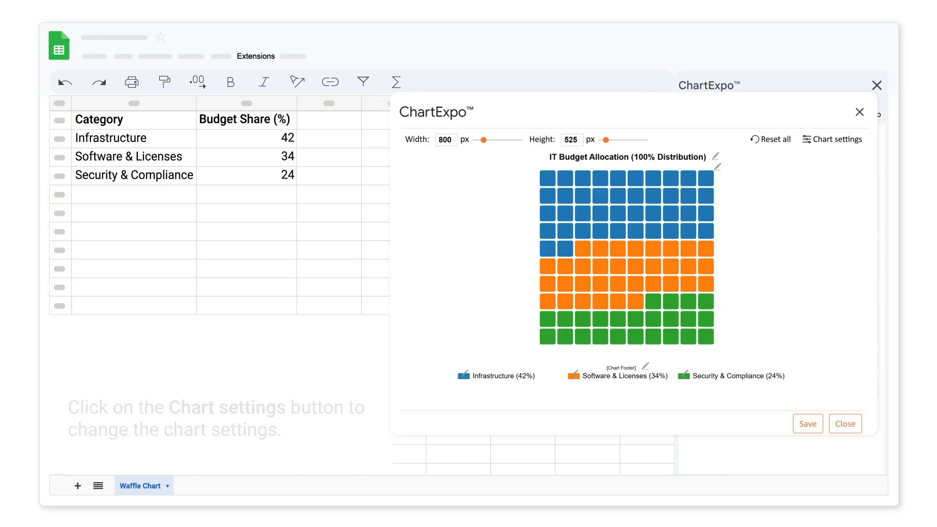
Turn on Repeat Chart Per Category in the chart layout settings and apply it.
{"action": "left_click", "coordinate": [835, 139]}
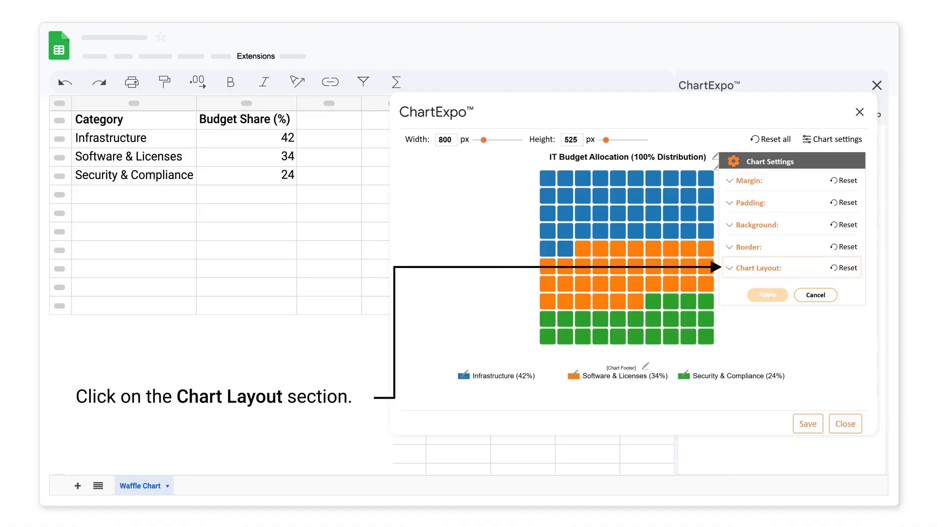
{"action": "left_click", "coordinate": [729, 268]}
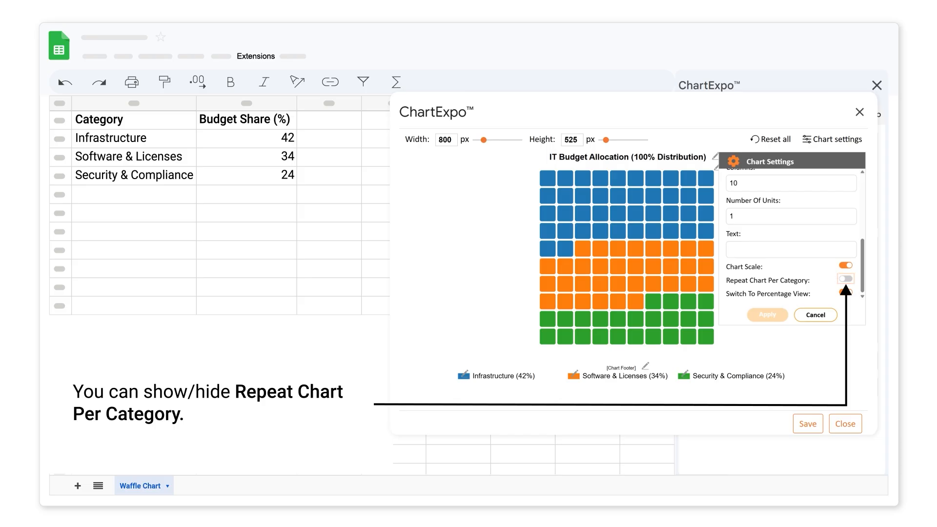
{"action": "left_click", "coordinate": [846, 278]}
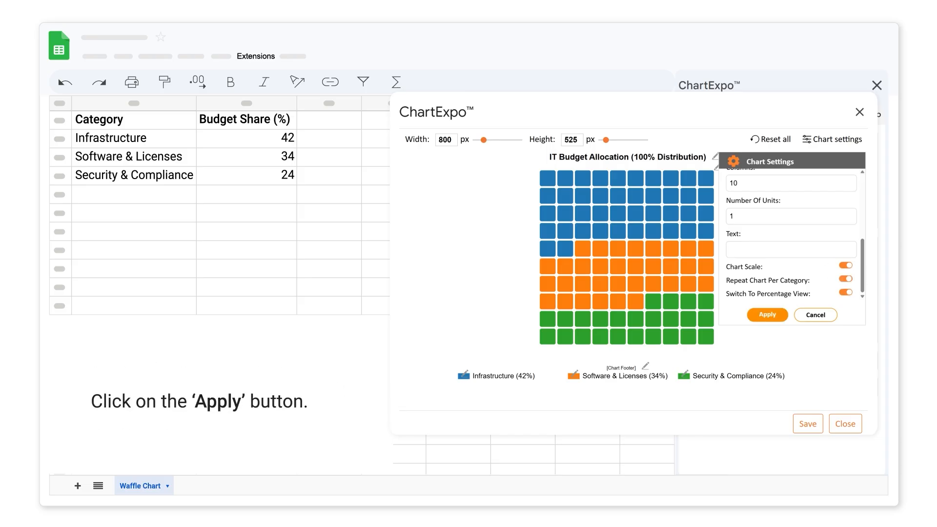
{"action": "left_click", "coordinate": [768, 315]}
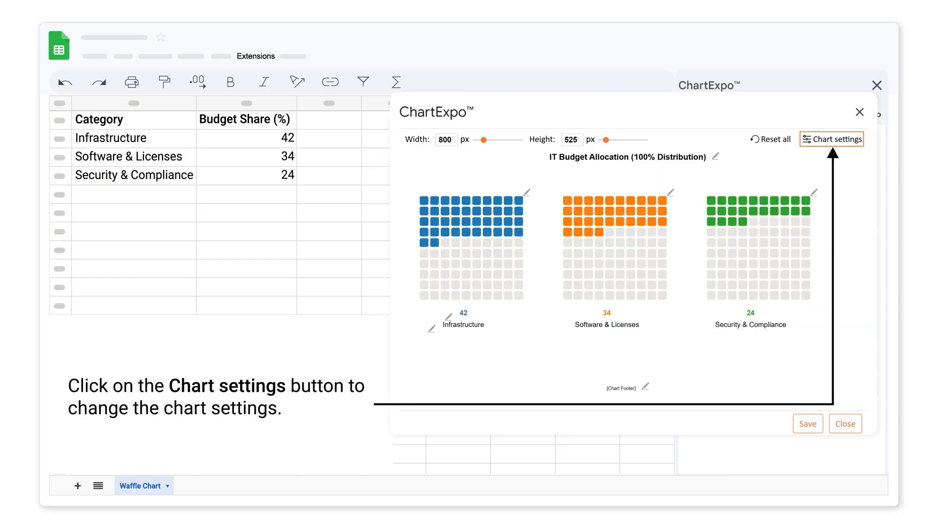
Reset the Chart Layout properties in the chart settings and apply the reset.
{"action": "left_click", "coordinate": [835, 140]}
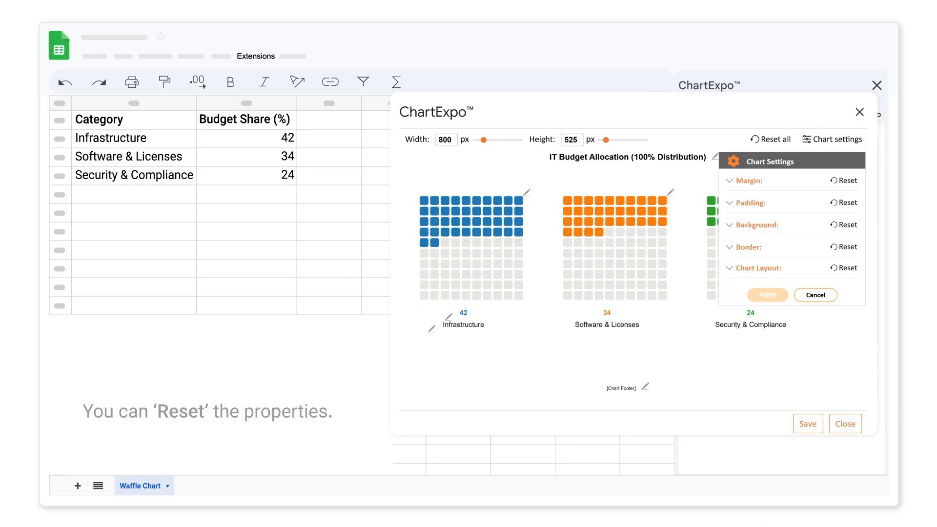
{"action": "left_click", "coordinate": [846, 268]}
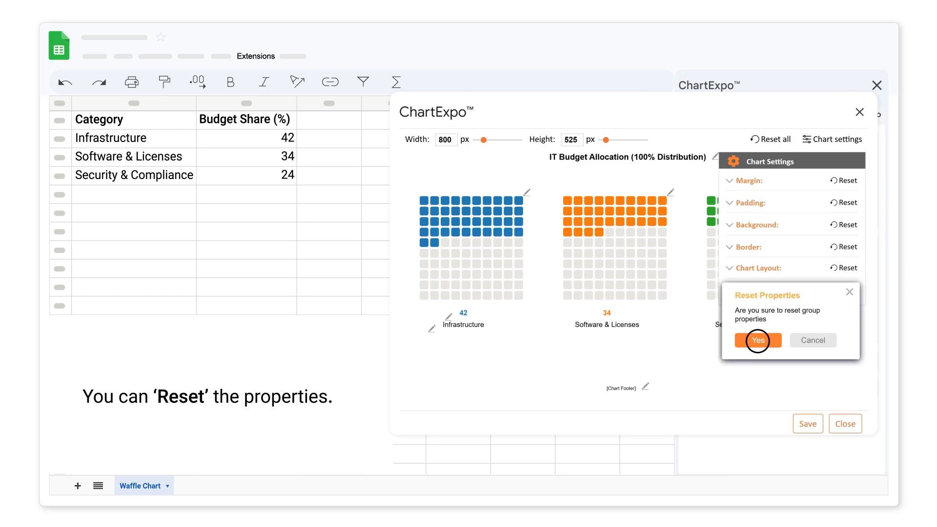
{"action": "left_click", "coordinate": [758, 340]}
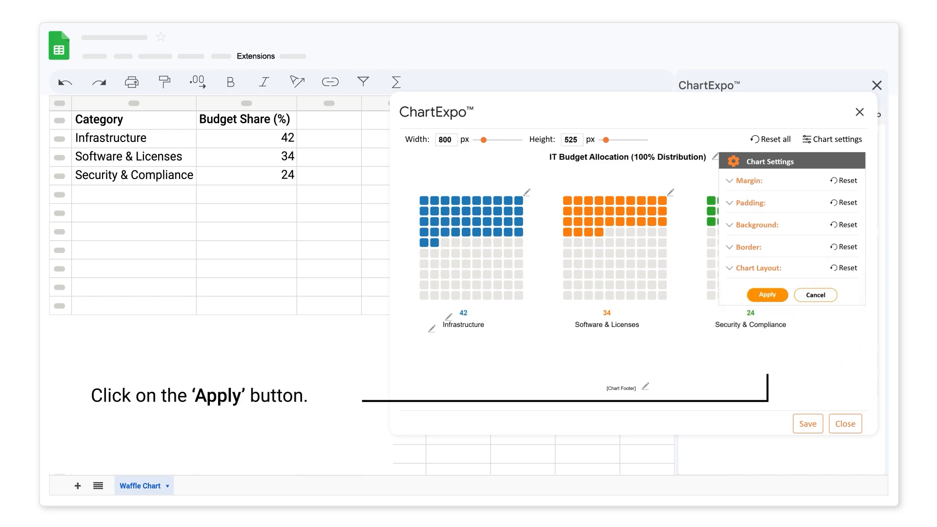
{"action": "left_click", "coordinate": [767, 295]}
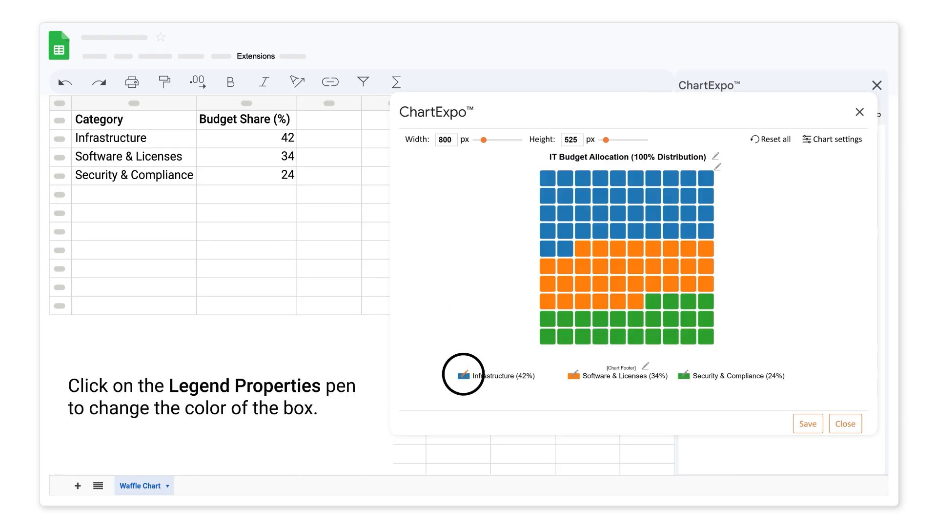
Change the Infrastructure legend box color to teal #1cb6bb and apply it.
{"action": "left_click", "coordinate": [464, 374]}
{"action": "left_click", "coordinate": [472, 251]}
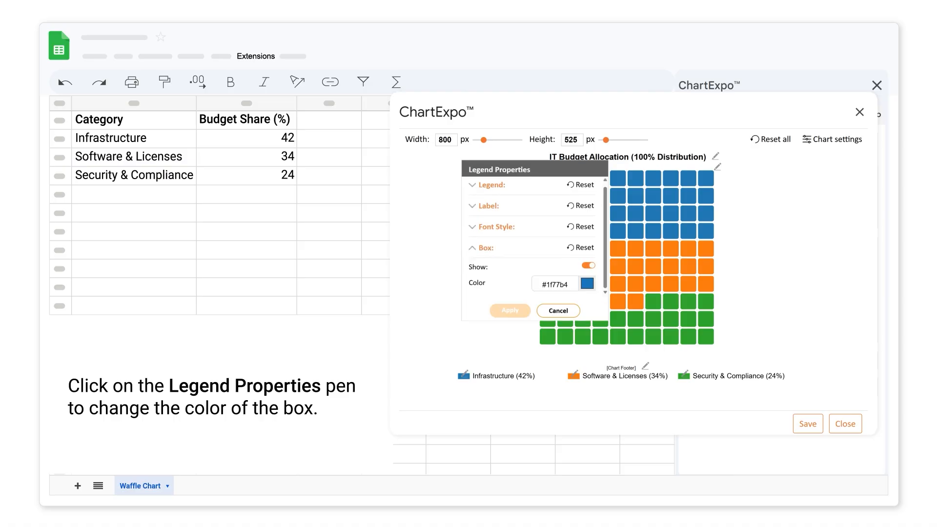
{"action": "left_click", "coordinate": [587, 283]}
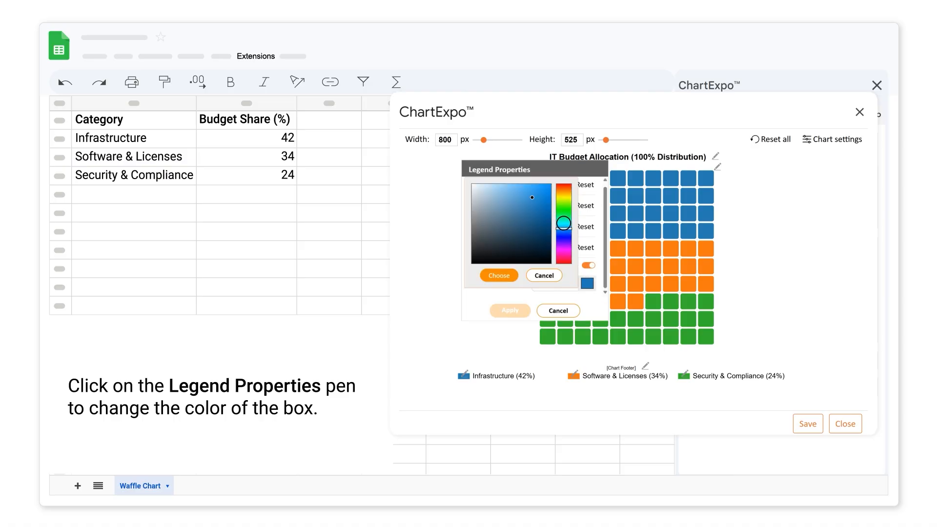
{"action": "left_click", "coordinate": [564, 224]}
{"action": "left_click", "coordinate": [499, 275]}
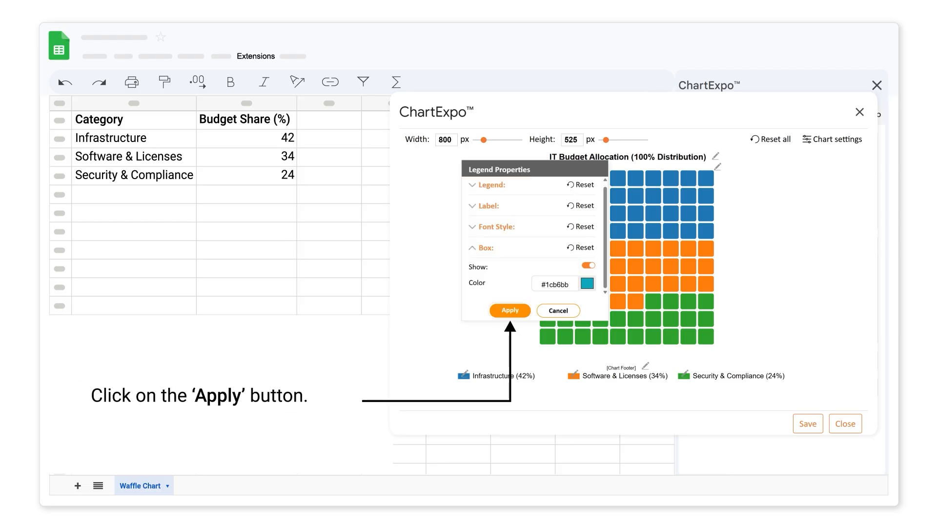
{"action": "left_click", "coordinate": [510, 310]}
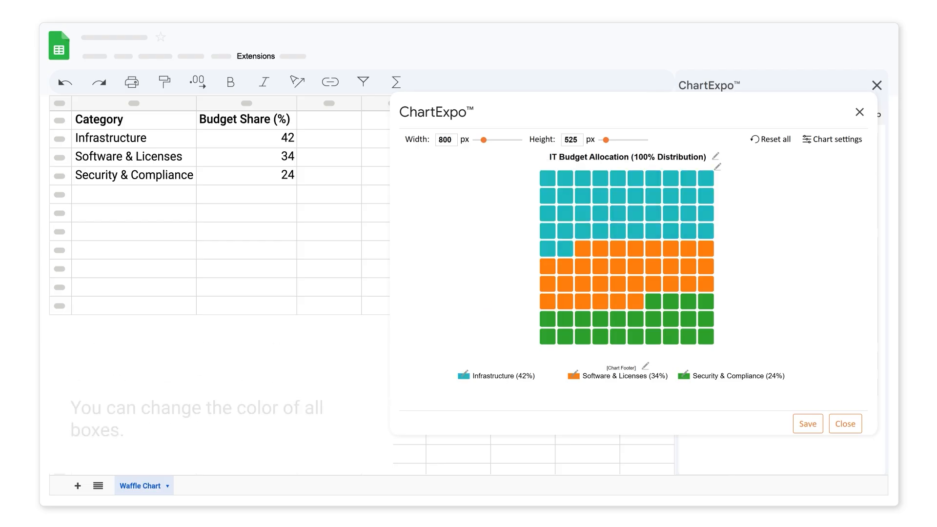
Color the Software & Licenses boxes dark blue and the Security & Compliance boxes yellow, and save the chart.
{"action": "left_click", "coordinate": [574, 375]}
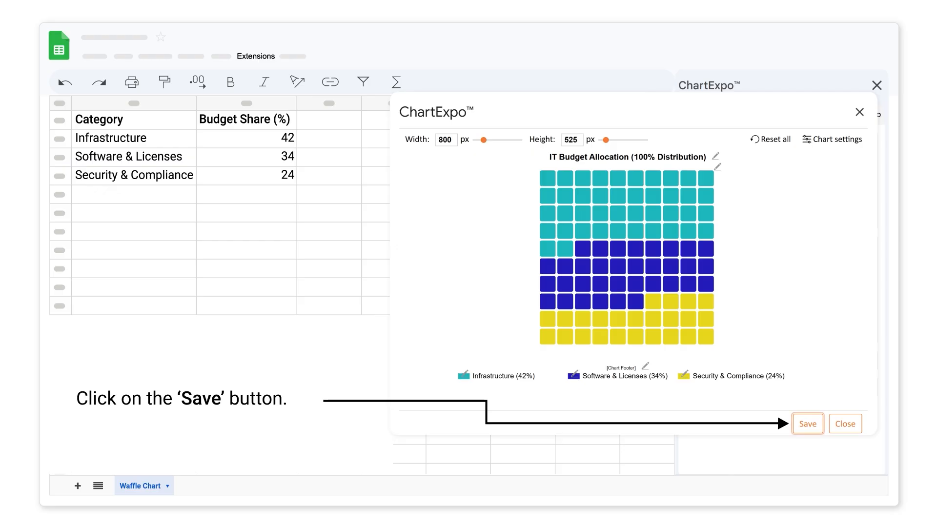
{"action": "left_click", "coordinate": [808, 424]}
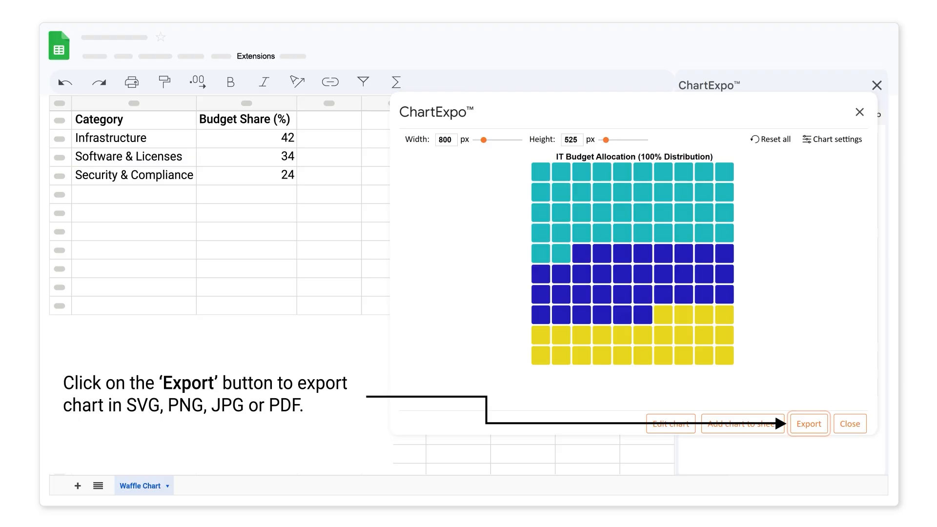
Export the finished waffle chart and add its image to the sheet.
{"action": "left_click", "coordinate": [809, 424]}
{"action": "left_click", "coordinate": [727, 359]}
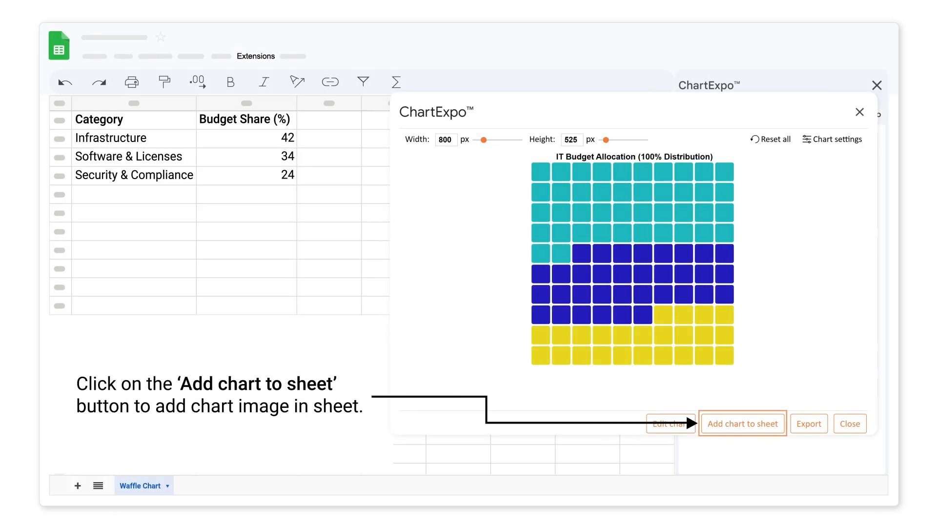
{"action": "left_click", "coordinate": [742, 424]}
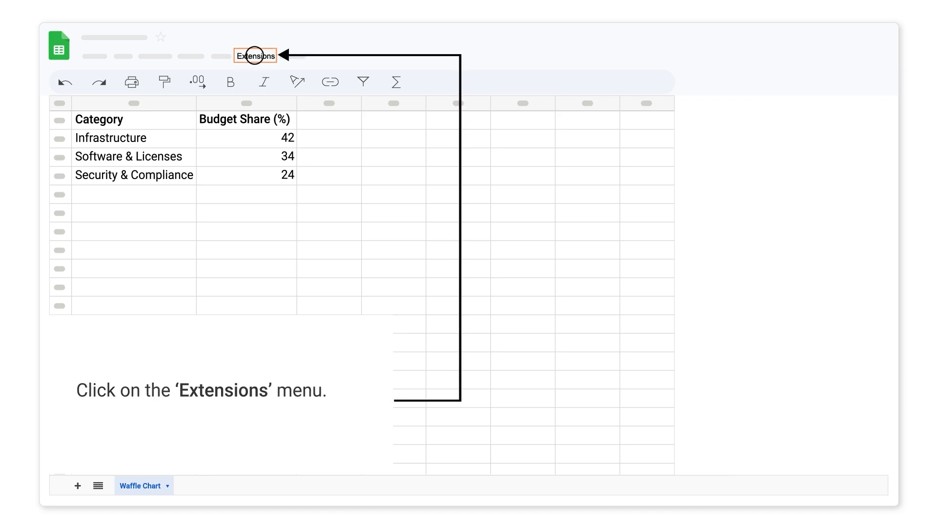
Open the Charts, Graphs & Visualizations by ChartExpo add-on and start adding a new chart.
{"action": "left_click", "coordinate": [256, 56]}
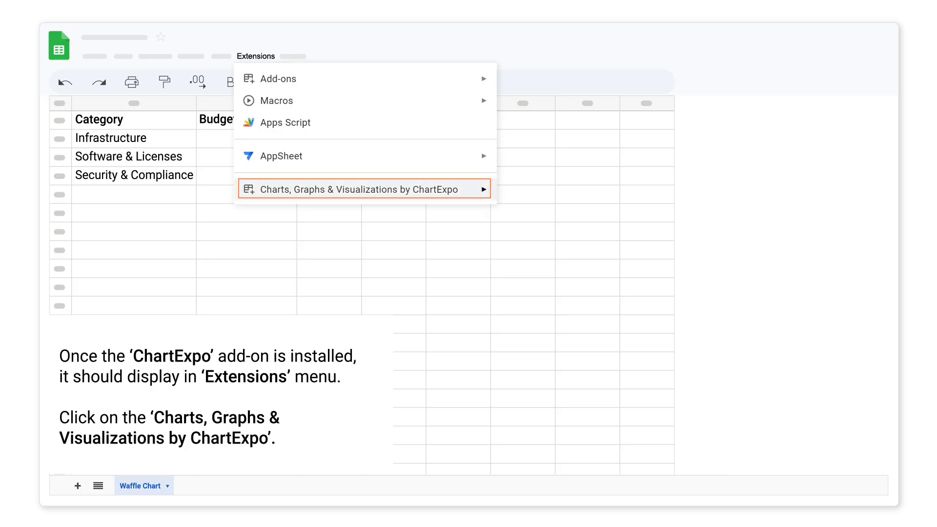
{"action": "left_click", "coordinate": [482, 189]}
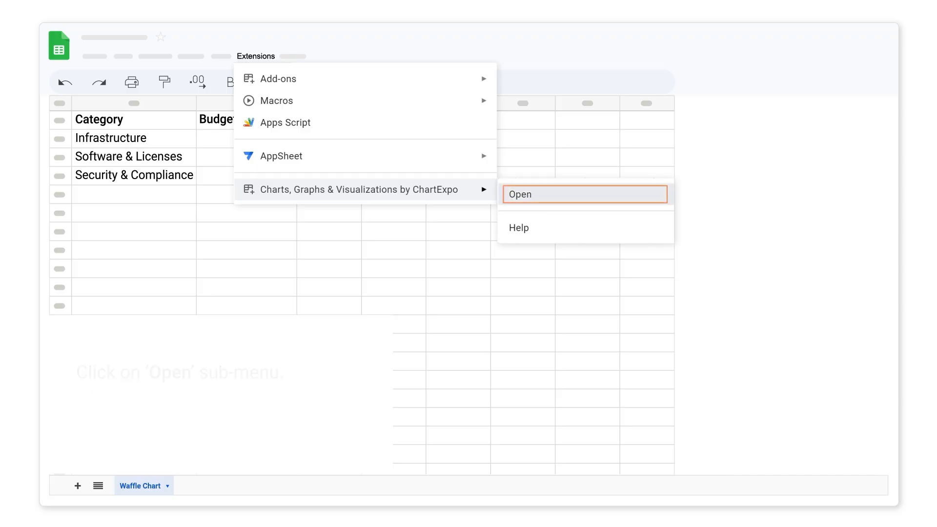
{"action": "left_click", "coordinate": [522, 192]}
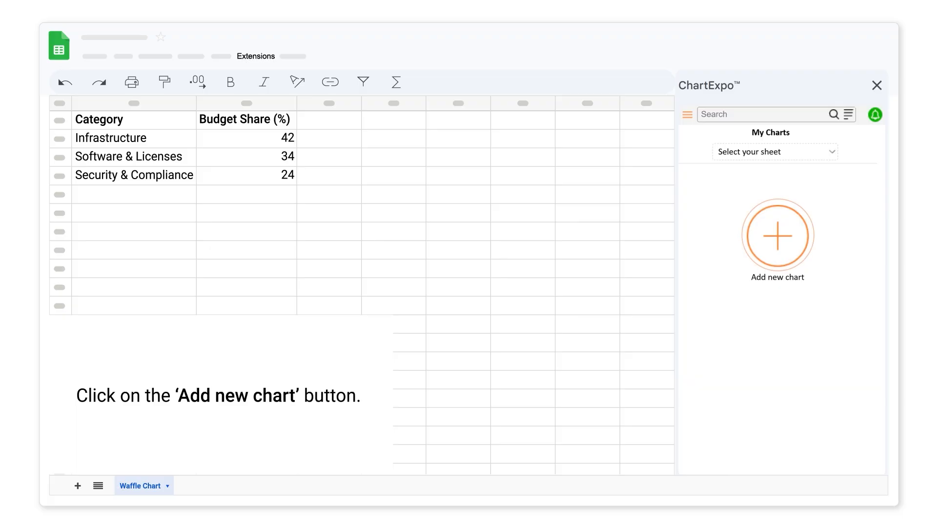
{"action": "left_click", "coordinate": [778, 236]}
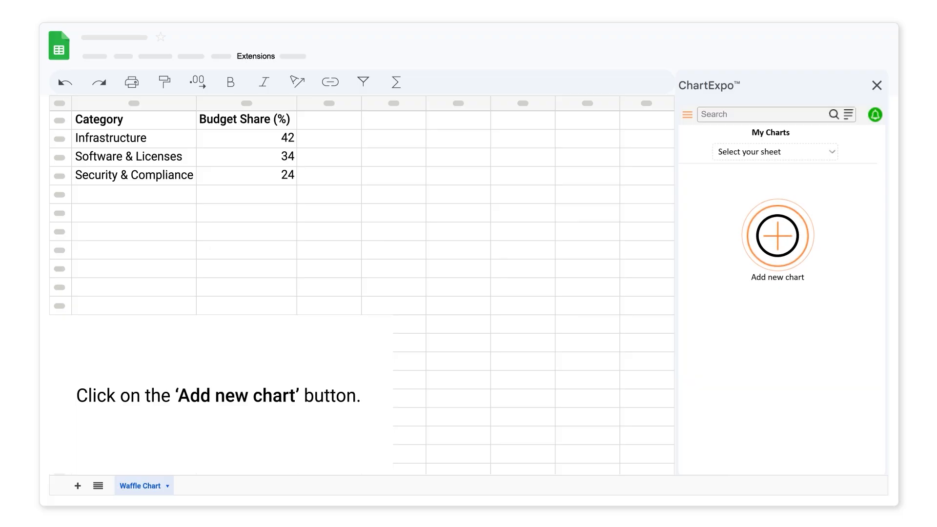